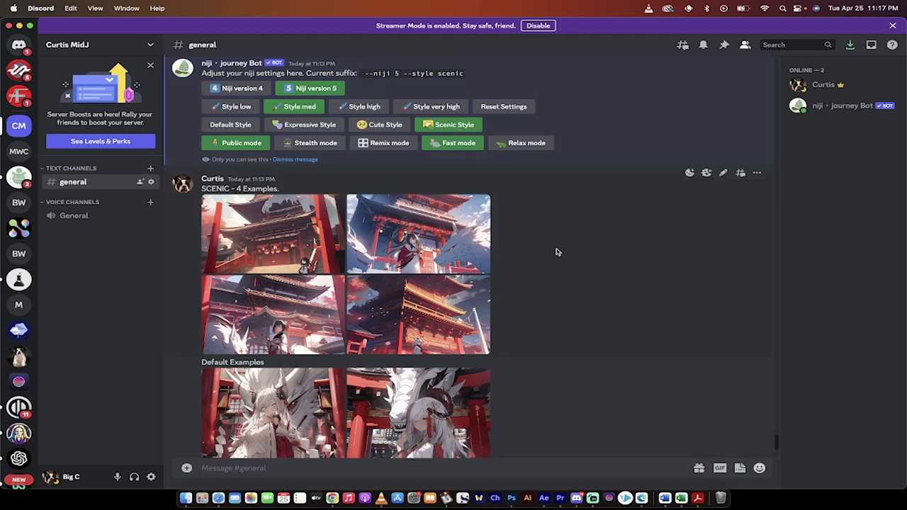
- Send /settings in #general, try Default Style, then switch the niji style to Scenic
{"action": "scroll", "coordinate": [556, 252], "scroll_direction": "down", "scroll_amount": 10}
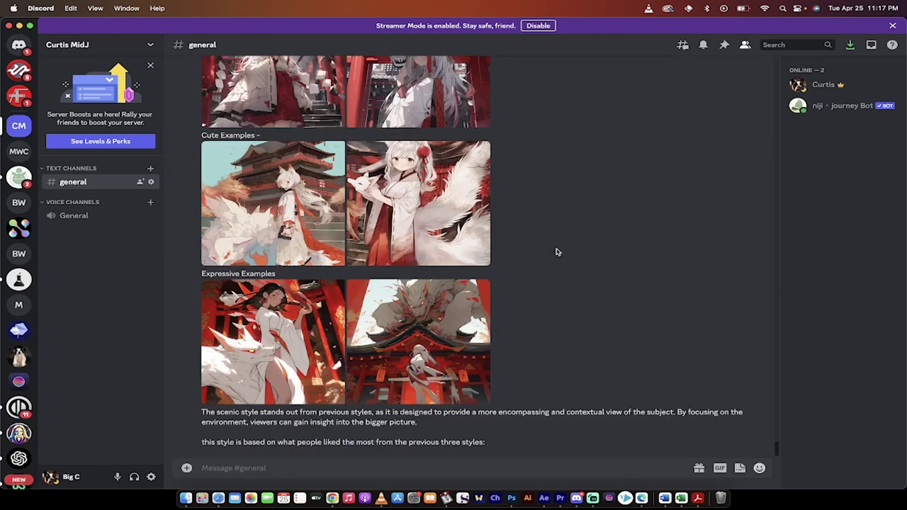
{"action": "type", "text": "/settings"}
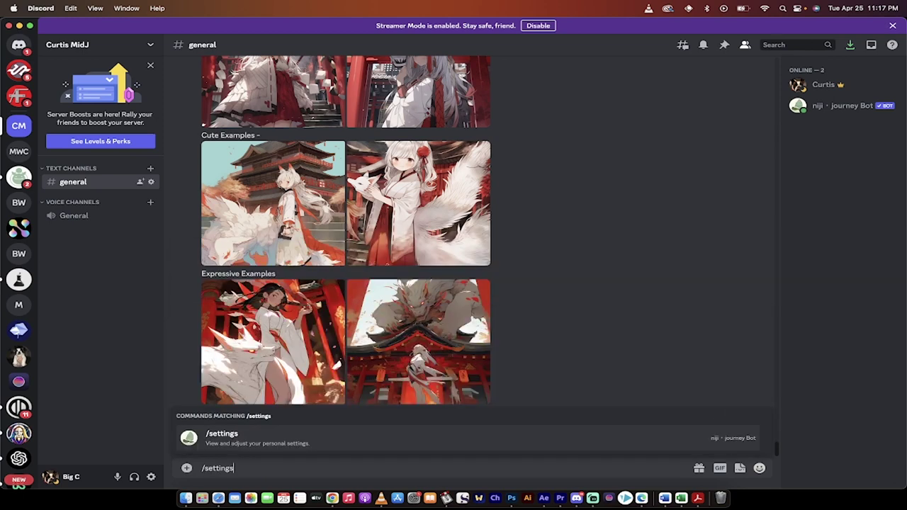
{"action": "key", "text": "Return"}
{"action": "key", "text": "Return"}
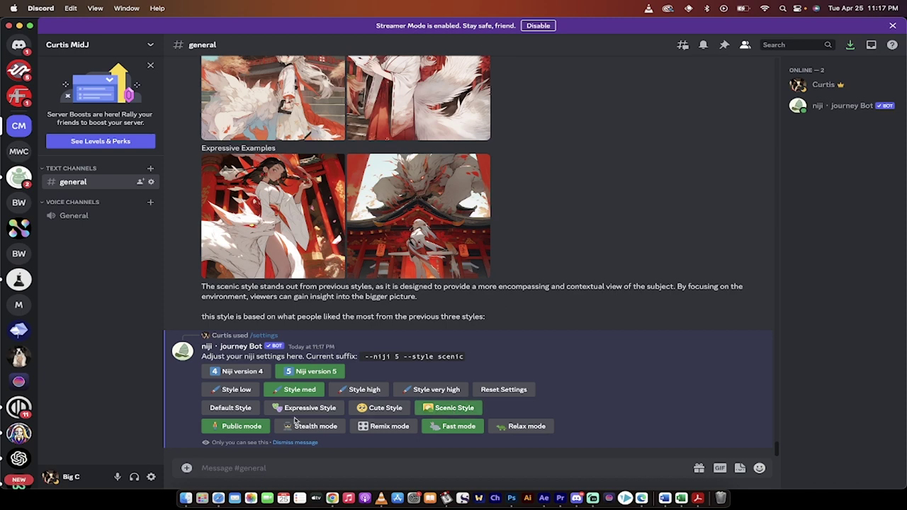
{"action": "left_click", "coordinate": [241, 409]}
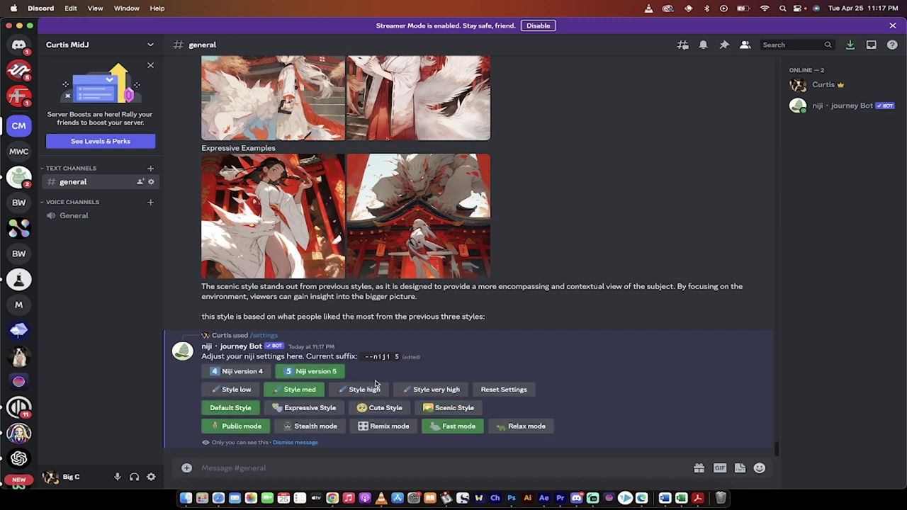
{"action": "left_click", "coordinate": [451, 411]}
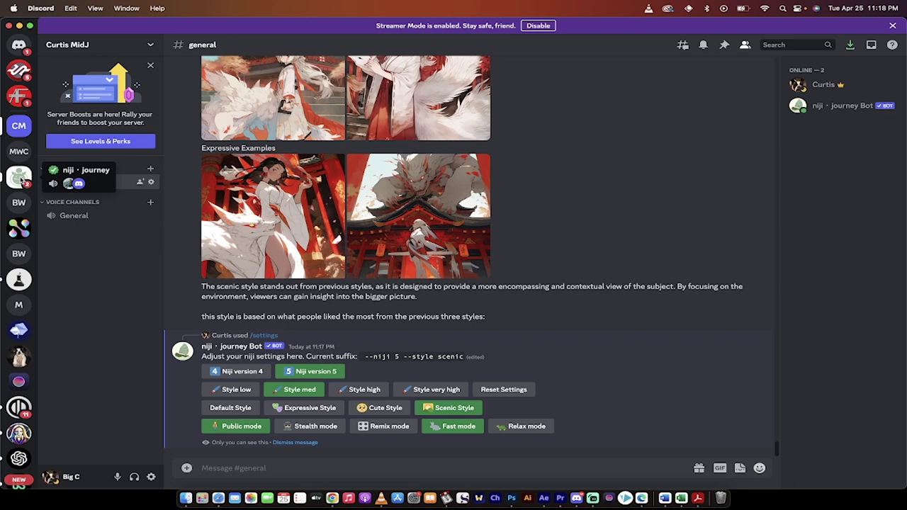
- Go to the niji·journey server's image-generation-7 channel and scroll to the newest messages
{"action": "left_click", "coordinate": [22, 181]}
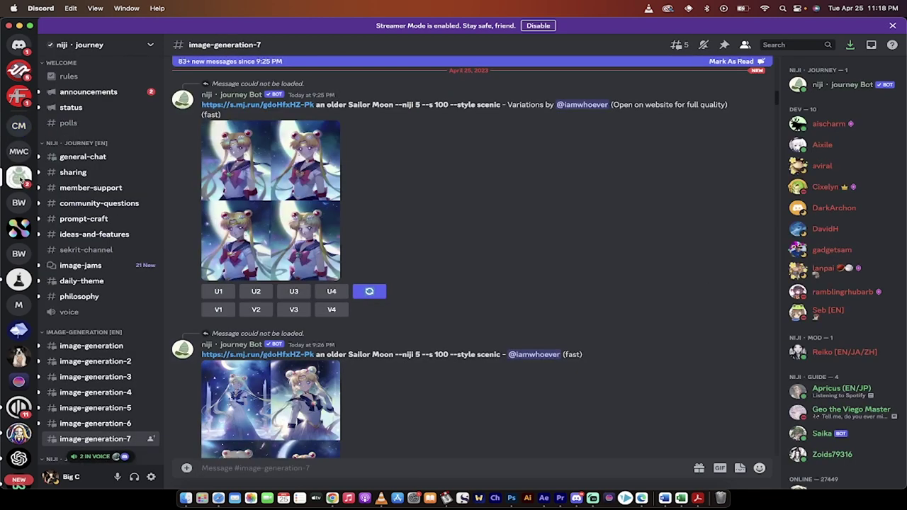
{"action": "scroll", "coordinate": [549, 241], "scroll_direction": "down", "scroll_amount": 3}
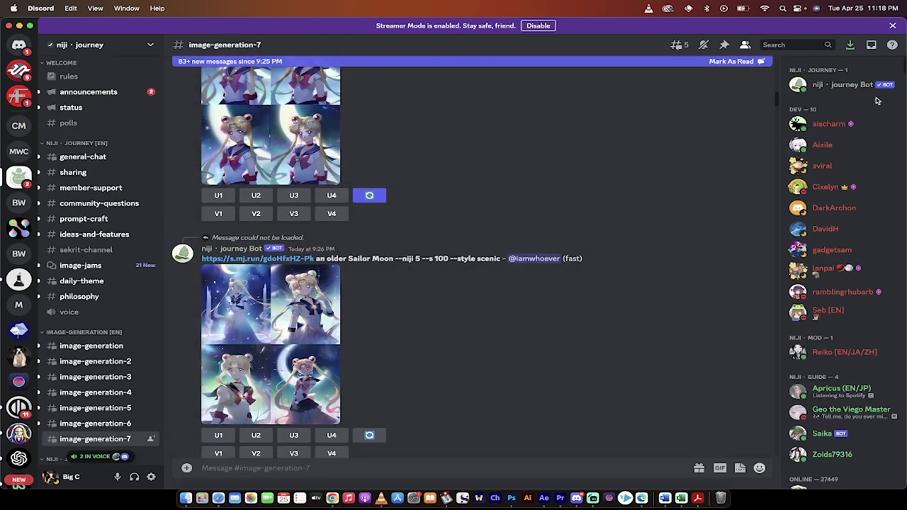
{"action": "scroll", "coordinate": [536, 323], "scroll_direction": "down", "scroll_amount": 15}
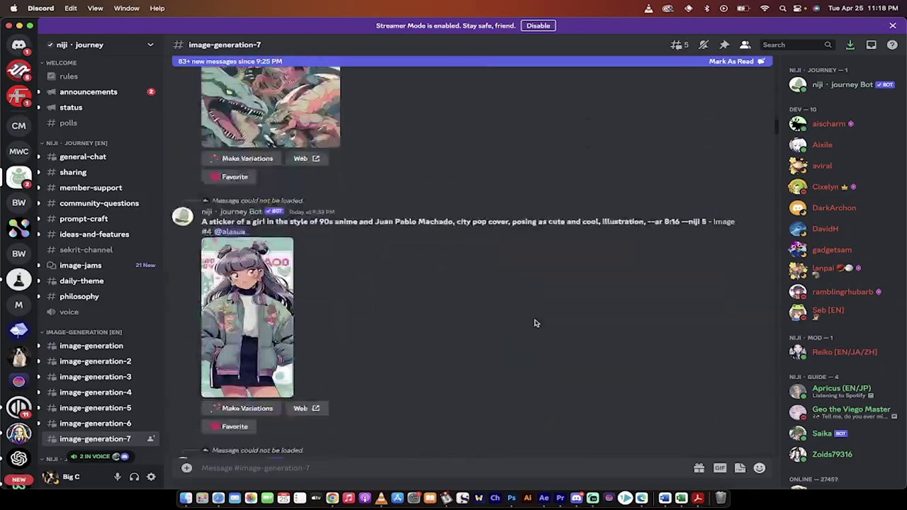
{"action": "scroll", "coordinate": [535, 323], "scroll_direction": "down", "scroll_amount": 20}
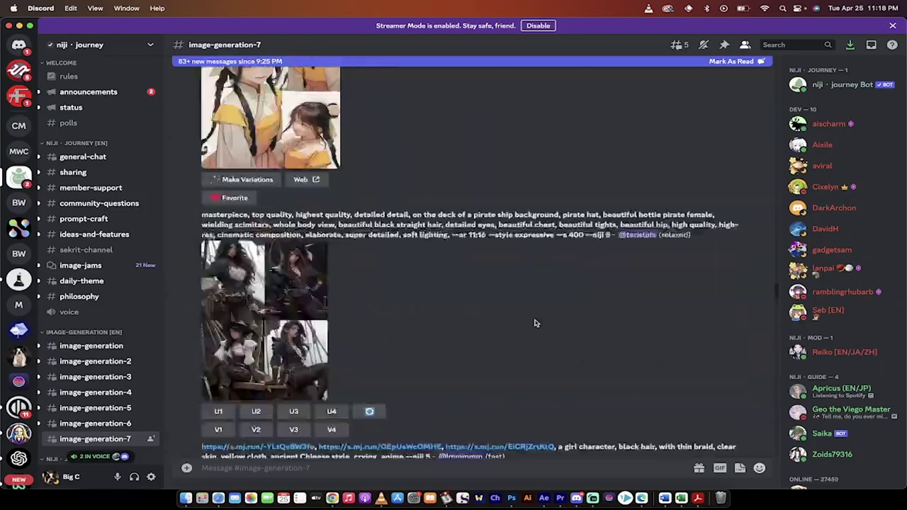
{"action": "scroll", "coordinate": [536, 323], "scroll_direction": "down", "scroll_amount": 20}
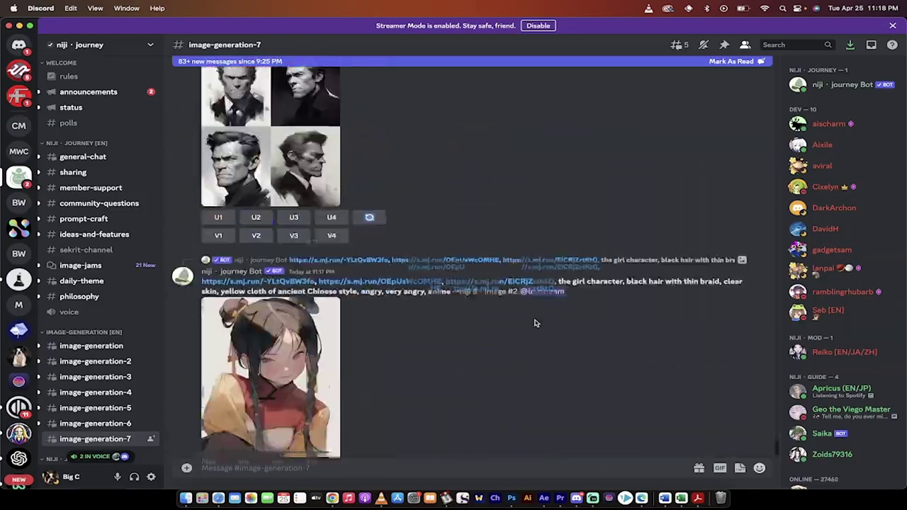
- Send /settings there to show the --niji 5 --style scenic suffix, then return to #general
{"action": "type", "text": "/settings"}
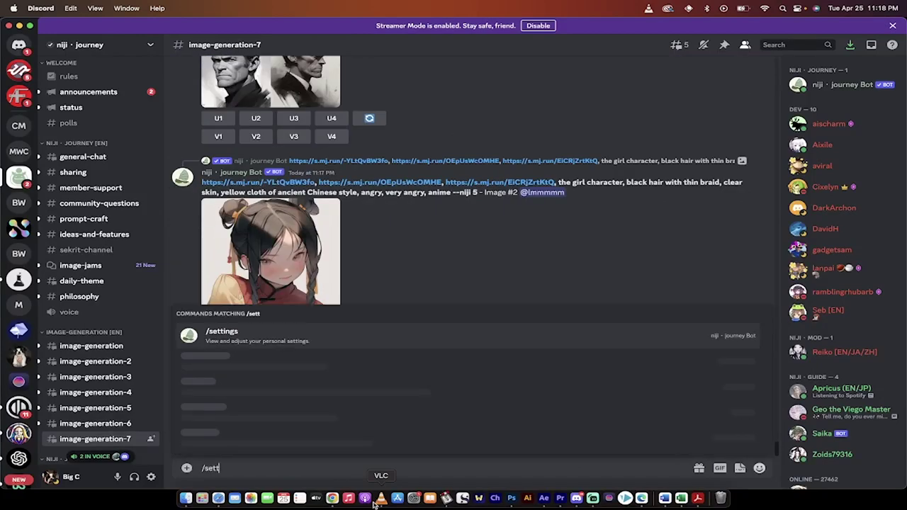
{"action": "mouse_move", "coordinate": [80, 439]}
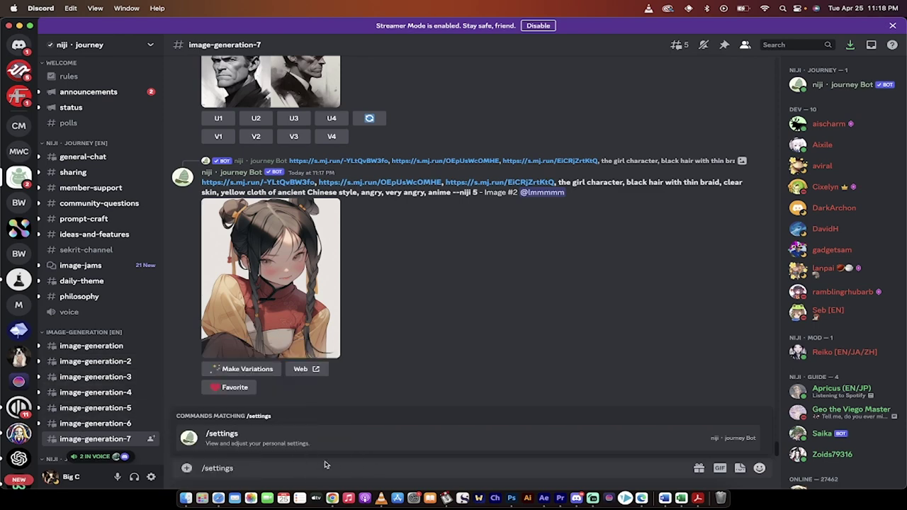
{"action": "key", "text": "Return"}
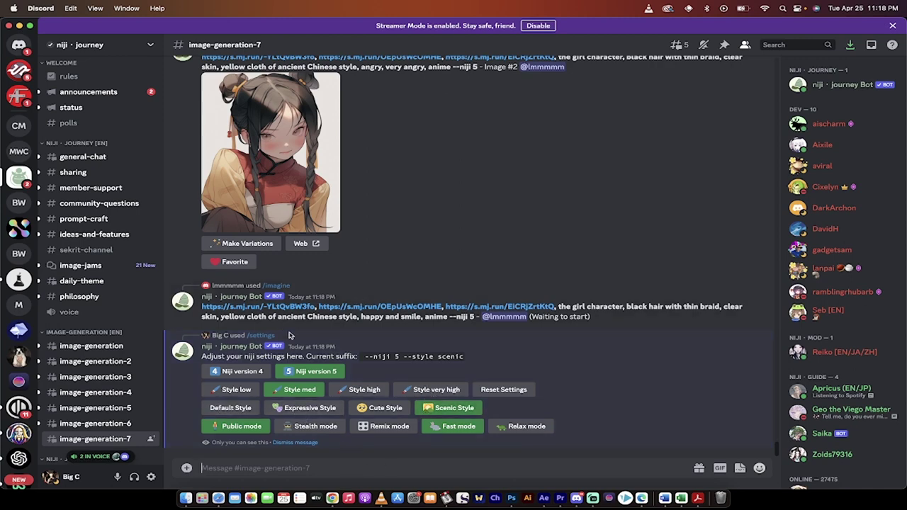
{"action": "left_click", "coordinate": [21, 126]}
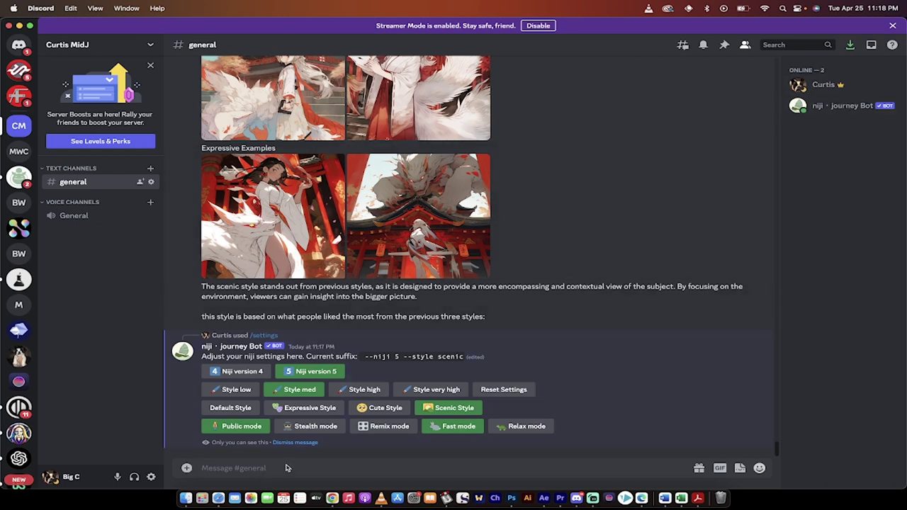
- Post another /settings panel in #general, select Scenic Style, and scroll up to the SCENIC examples
{"action": "type", "text": "/settings"}
{"action": "key", "text": "Return"}
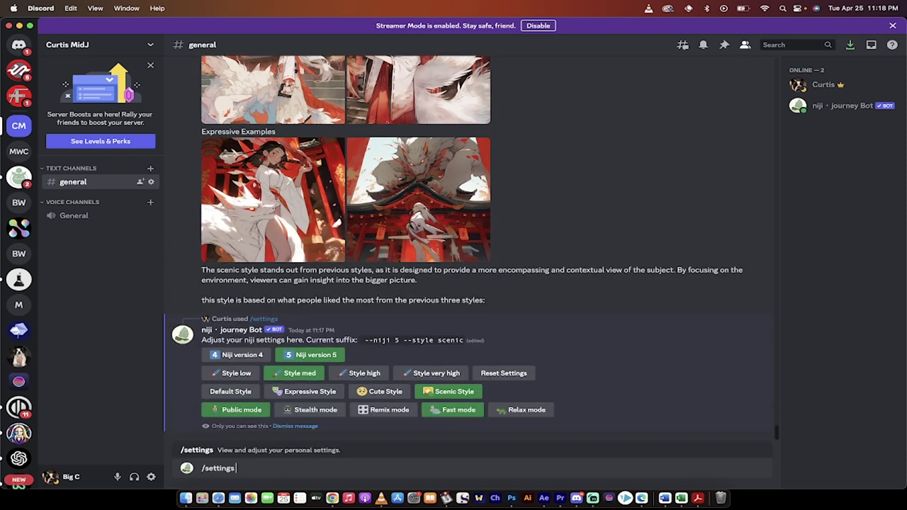
{"action": "key", "text": "Return"}
{"action": "left_click", "coordinate": [457, 409]}
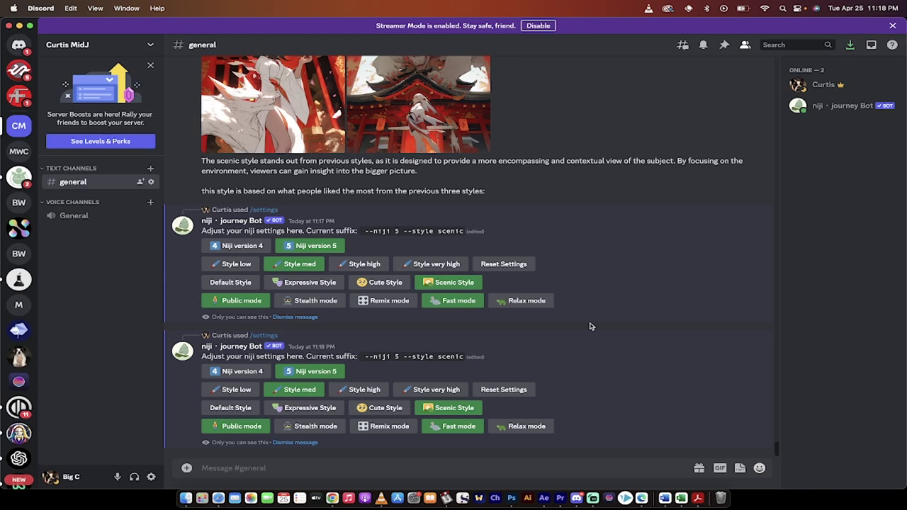
{"action": "scroll", "coordinate": [591, 326], "scroll_direction": "up", "scroll_amount": 10}
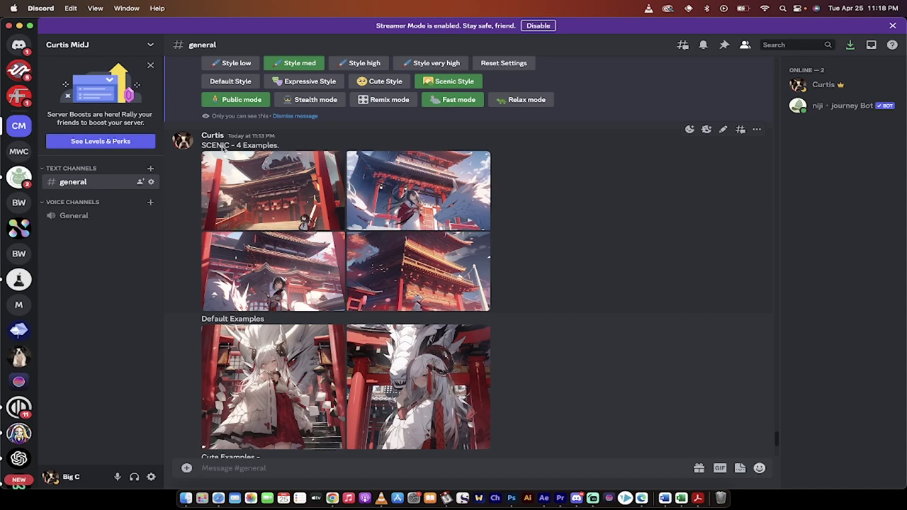
- Enlarge the first SCENIC example image, page through three more, then close the viewer
{"action": "left_click", "coordinate": [267, 180]}
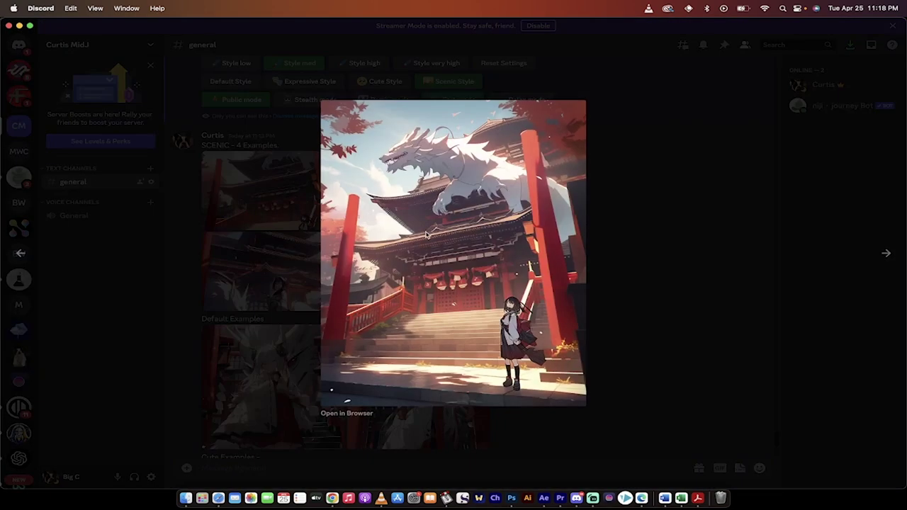
{"action": "left_click", "coordinate": [887, 255]}
{"action": "left_click", "coordinate": [888, 255]}
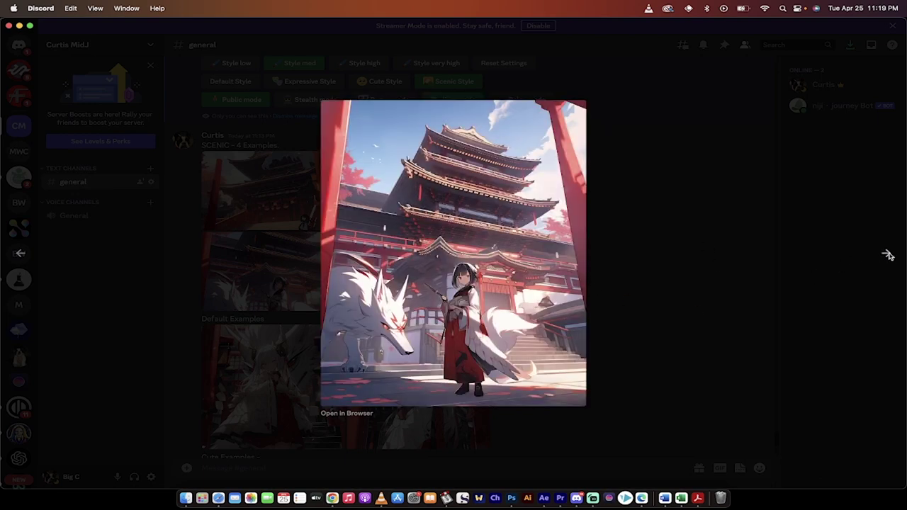
{"action": "left_click", "coordinate": [887, 255]}
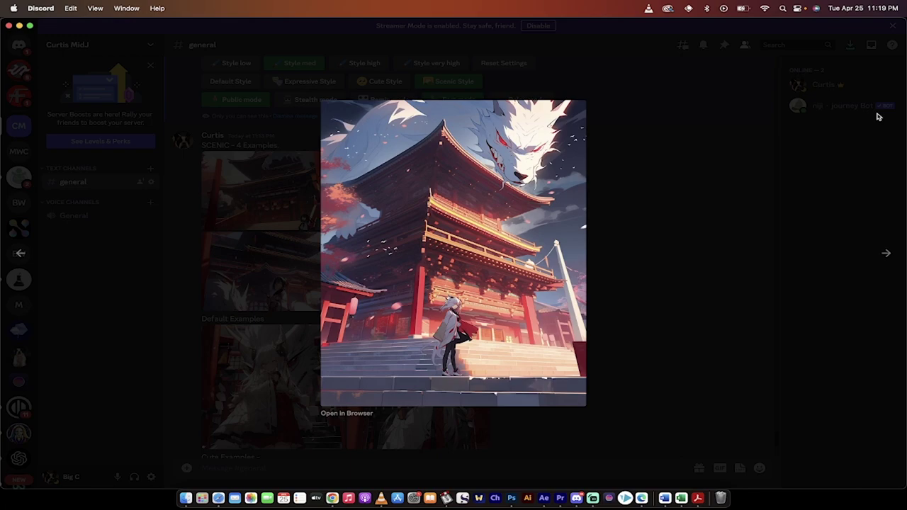
{"action": "left_click", "coordinate": [673, 153]}
- Scroll the channel down past the SCENIC grid to the Default and Cute examples
{"action": "scroll", "coordinate": [397, 272], "scroll_direction": "up", "scroll_amount": 1}
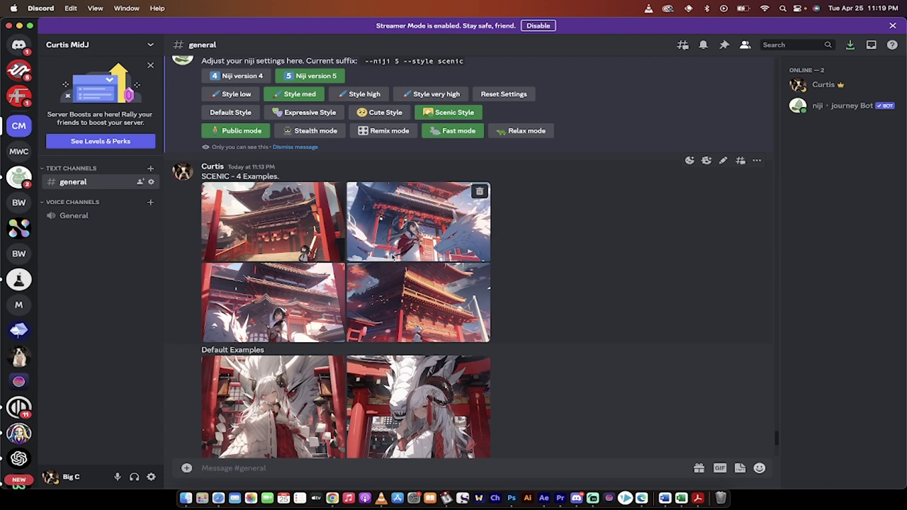
{"action": "scroll", "coordinate": [393, 258], "scroll_direction": "down", "scroll_amount": 2}
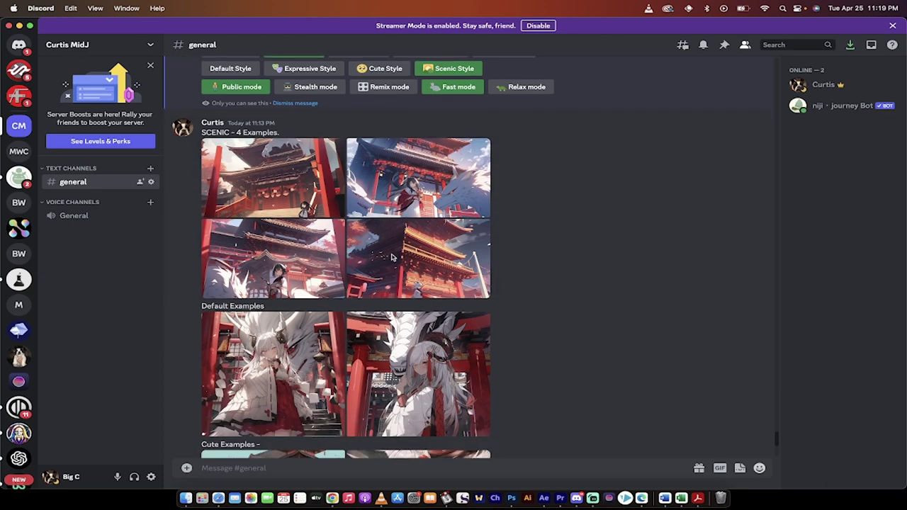
{"action": "scroll", "coordinate": [381, 240], "scroll_direction": "down", "scroll_amount": 4}
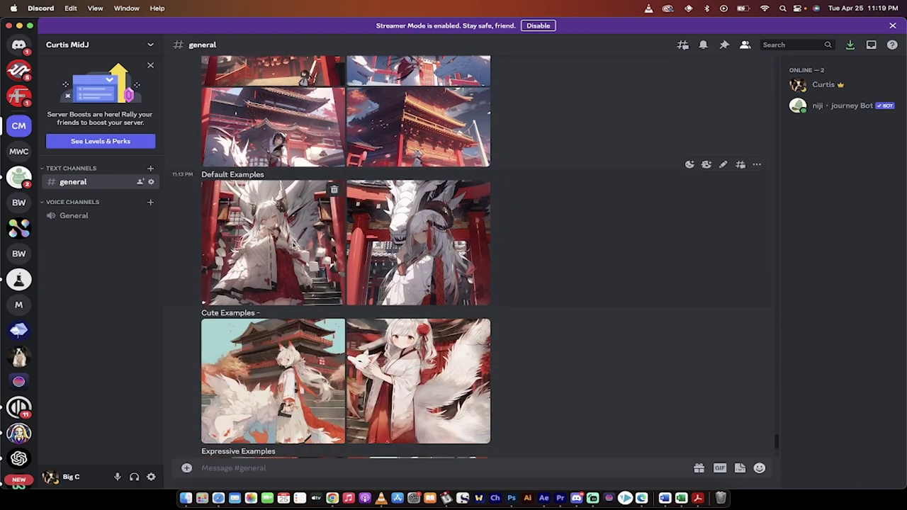
- View all four SCENIC example images full size, then close the viewer
{"action": "scroll", "coordinate": [293, 246], "scroll_direction": "up", "scroll_amount": 3}
{"action": "left_click", "coordinate": [288, 131]}
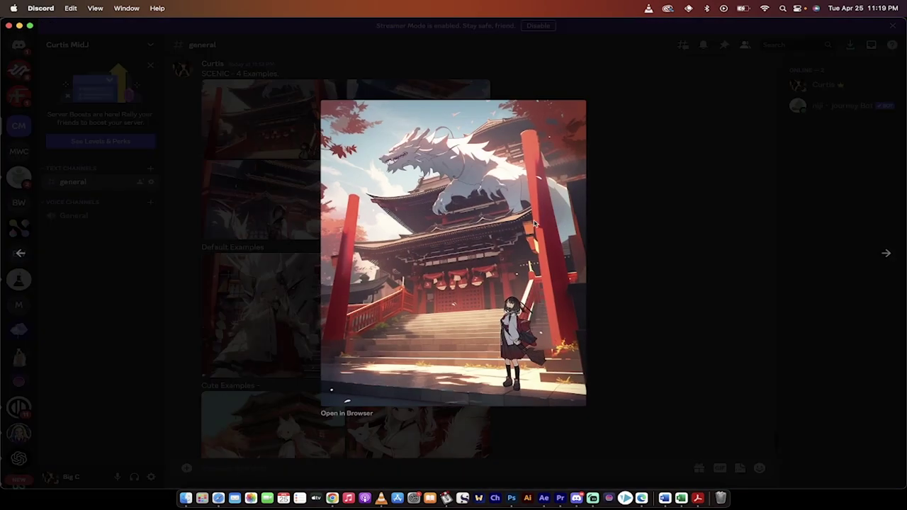
{"action": "left_click", "coordinate": [886, 256]}
{"action": "left_click", "coordinate": [887, 255]}
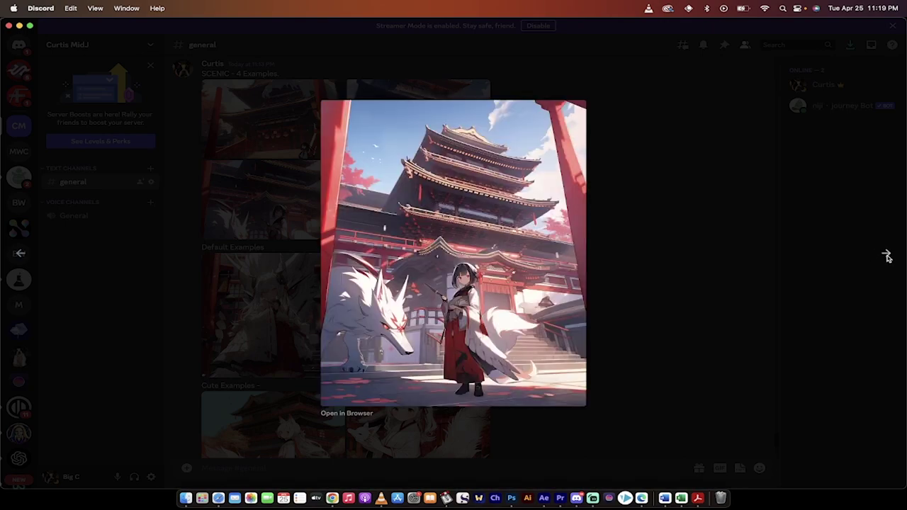
{"action": "left_click", "coordinate": [887, 256]}
{"action": "left_click", "coordinate": [713, 263]}
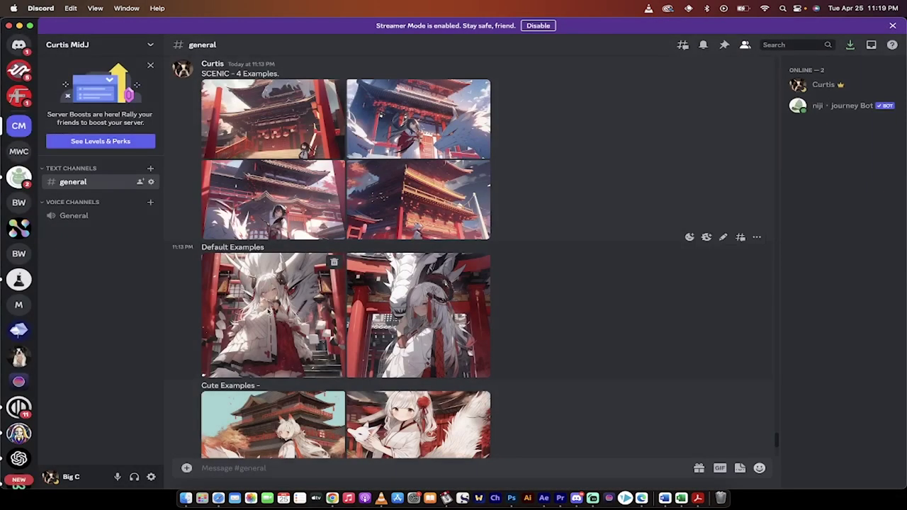
- View the Default example images enlarged, flipping between the first and second
{"action": "left_click", "coordinate": [271, 315]}
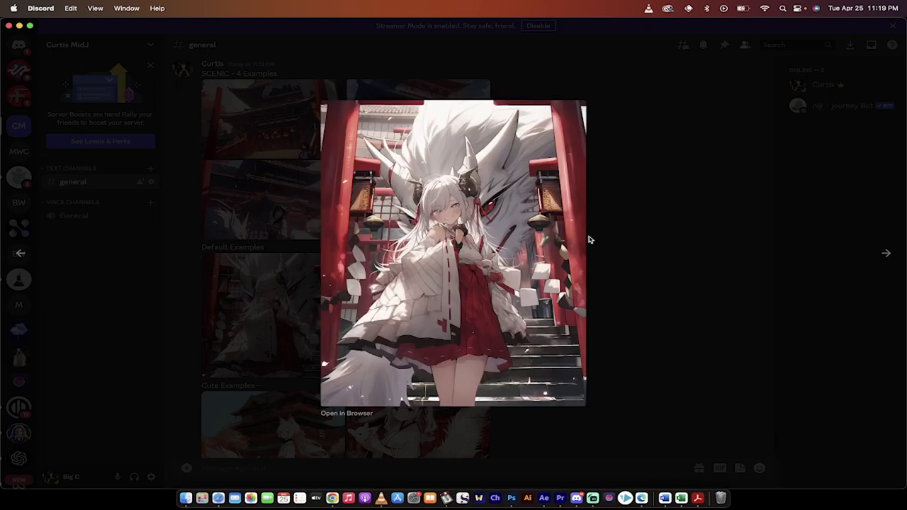
{"action": "left_click", "coordinate": [887, 255]}
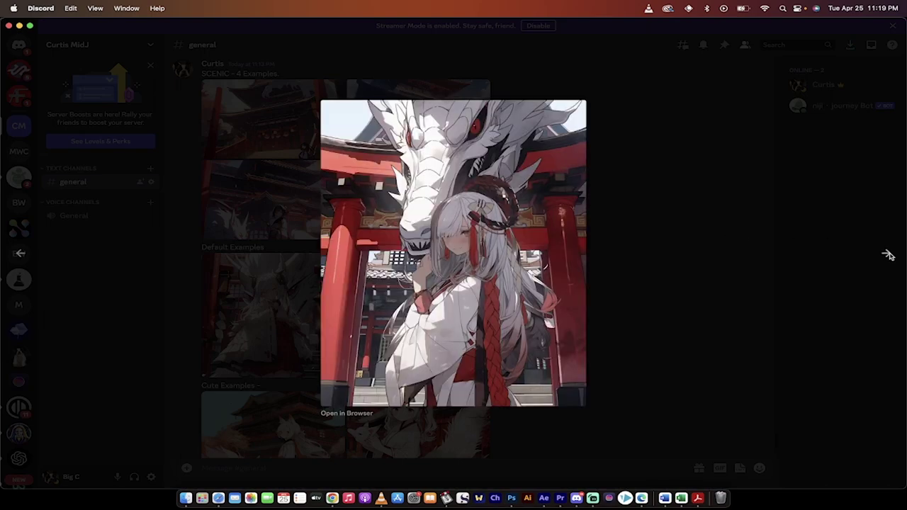
{"action": "left_click", "coordinate": [888, 255]}
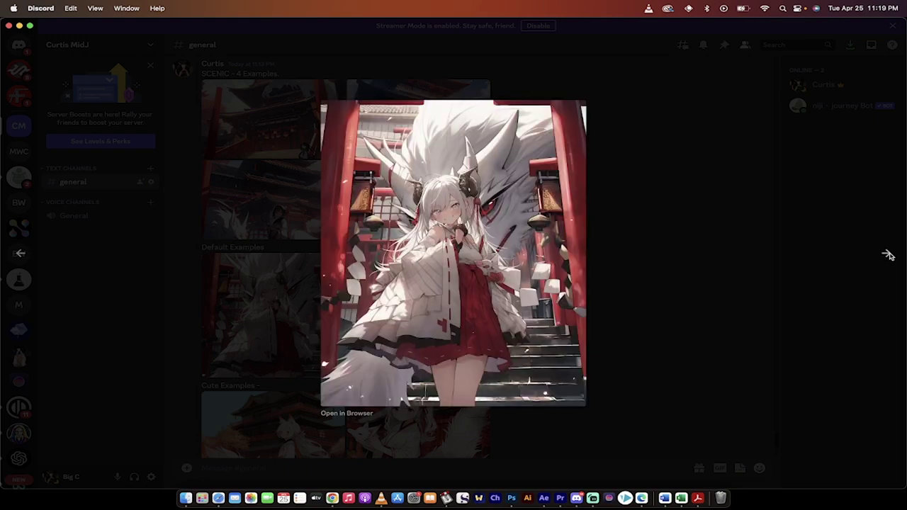
{"action": "left_click", "coordinate": [592, 272]}
- View the first and second Cute example images full size, then close the viewer
{"action": "scroll", "coordinate": [592, 272], "scroll_direction": "down", "scroll_amount": 5}
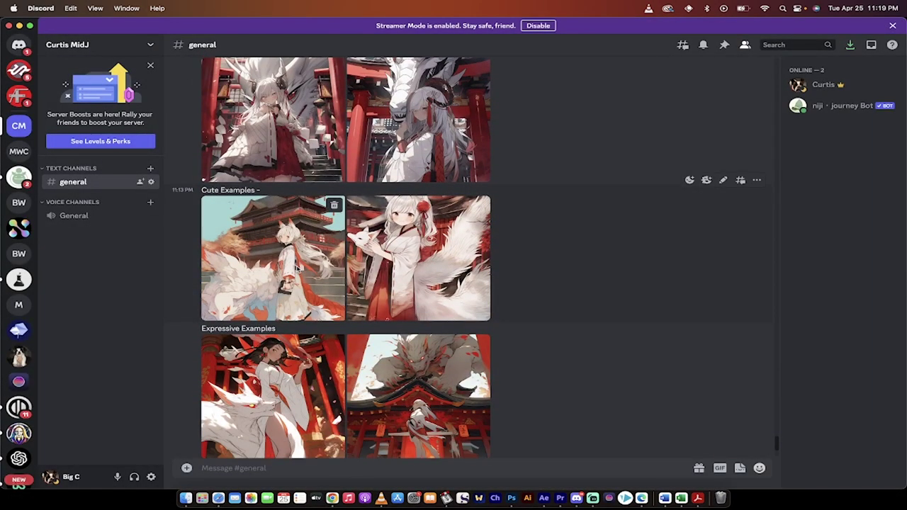
{"action": "left_click", "coordinate": [296, 268]}
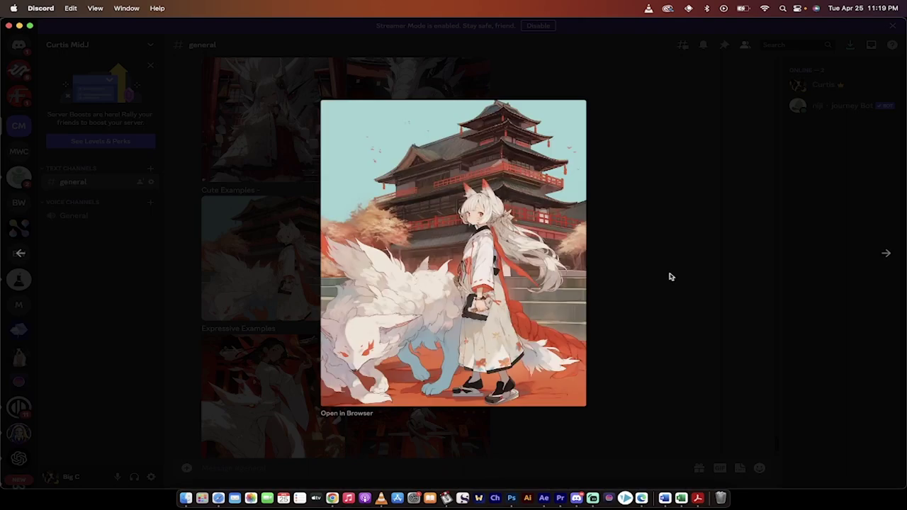
{"action": "left_click", "coordinate": [887, 255]}
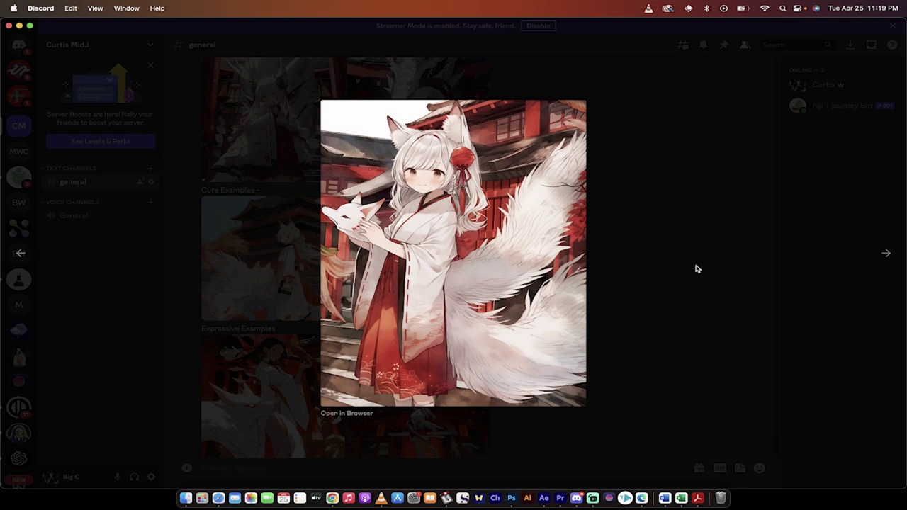
{"action": "left_click", "coordinate": [650, 273]}
- Enlarge the Expressive examples, reaching the white fox spirit over a red shrine
{"action": "scroll", "coordinate": [354, 269], "scroll_direction": "down", "scroll_amount": 5}
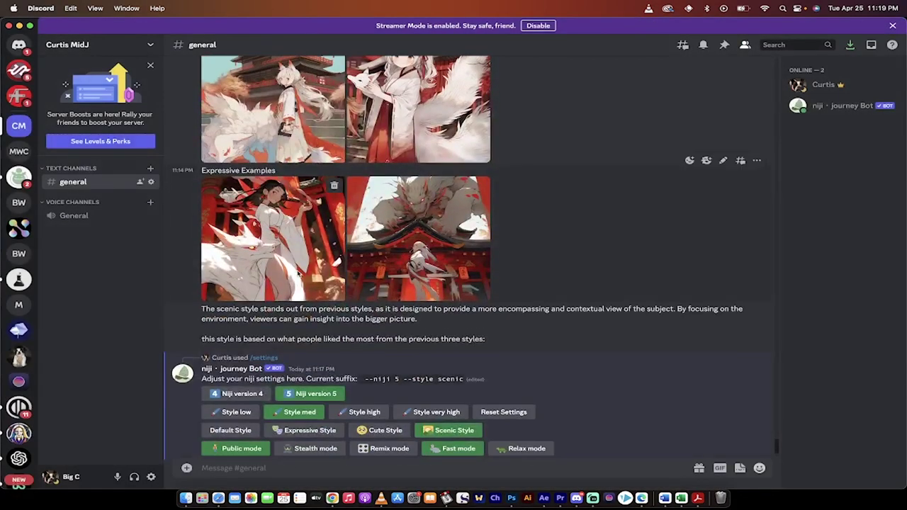
{"action": "left_click", "coordinate": [297, 270]}
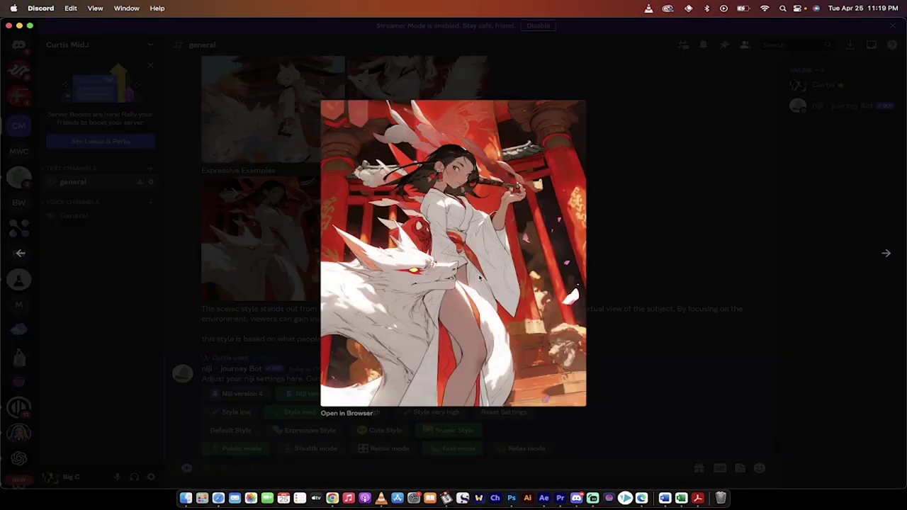
{"action": "key", "text": "Right"}
{"action": "left_click", "coordinate": [887, 255]}
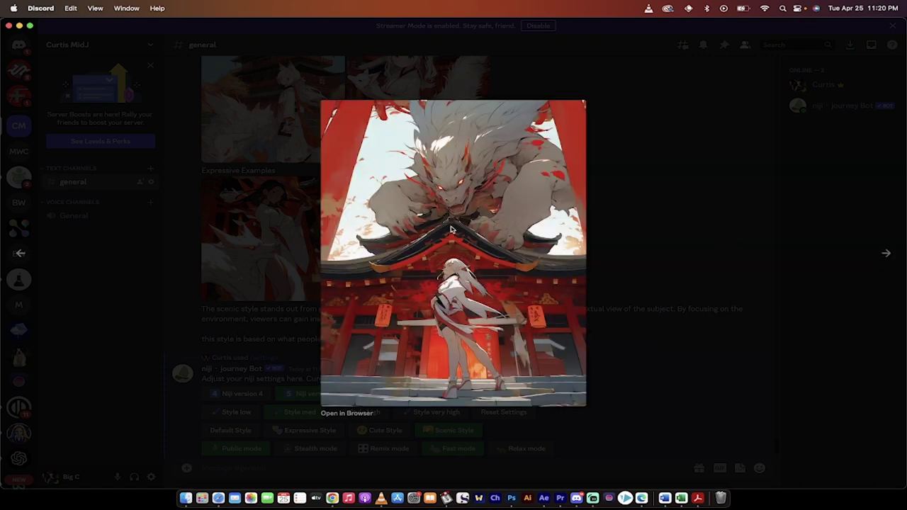
{"action": "left_click", "coordinate": [645, 229]}
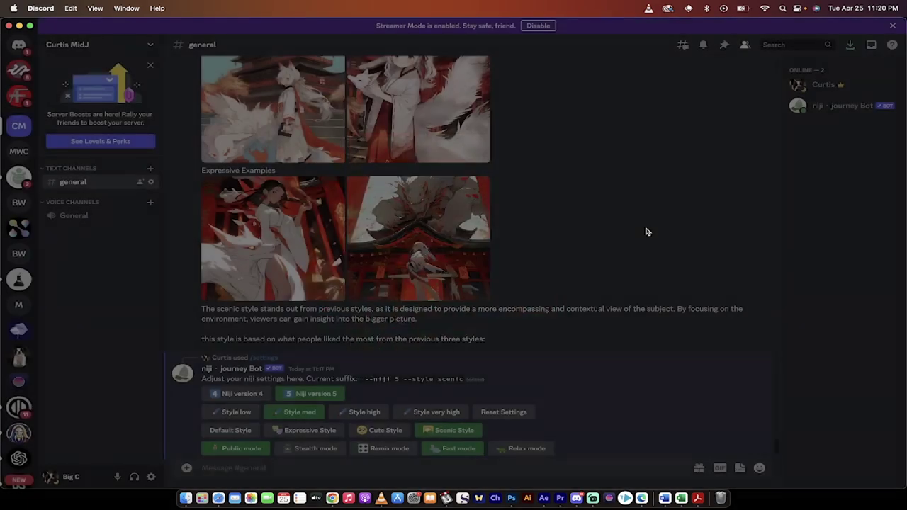
{"action": "scroll", "coordinate": [389, 250], "scroll_direction": "down", "scroll_amount": 3}
{"action": "scroll", "coordinate": [390, 250], "scroll_direction": "down", "scroll_amount": 1}
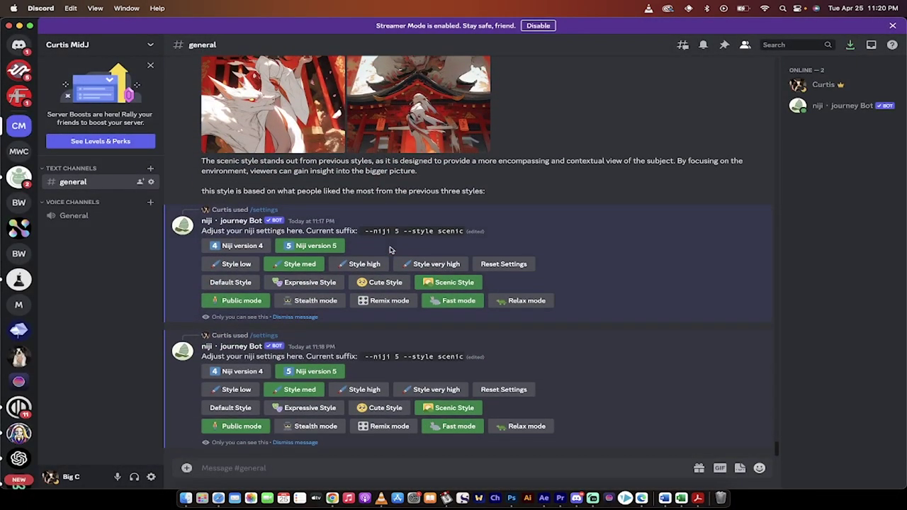
{"action": "scroll", "coordinate": [389, 250], "scroll_direction": "up", "scroll_amount": 10}
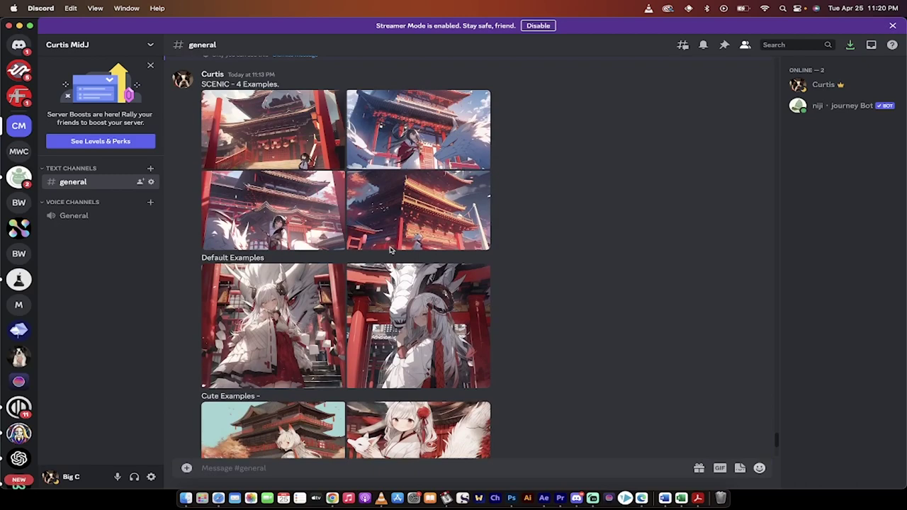
{"action": "scroll", "coordinate": [389, 250], "scroll_direction": "up", "scroll_amount": 8}
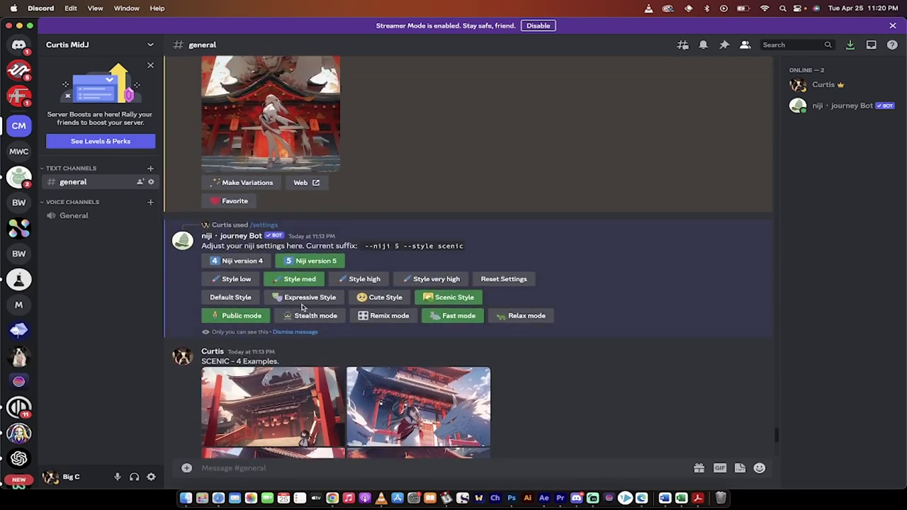
{"action": "scroll", "coordinate": [523, 331], "scroll_direction": "down", "scroll_amount": 8}
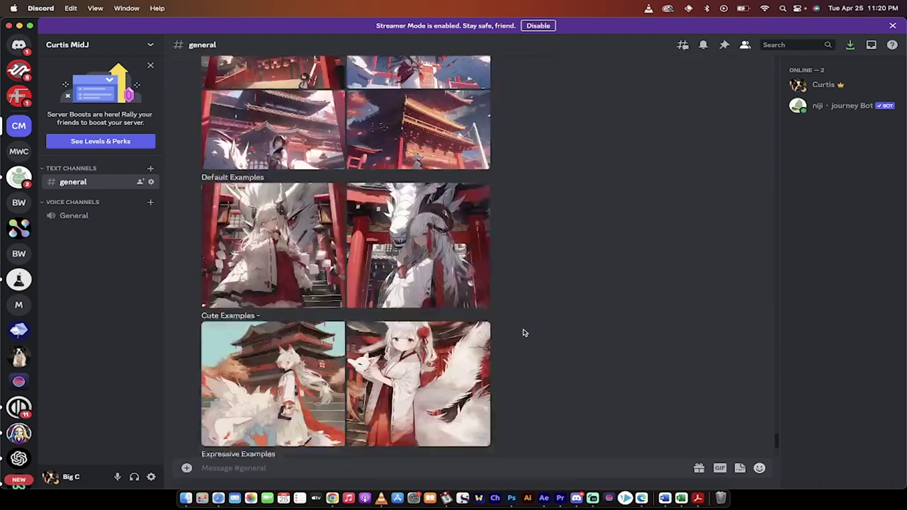
{"action": "scroll", "coordinate": [523, 332], "scroll_direction": "down", "scroll_amount": 10}
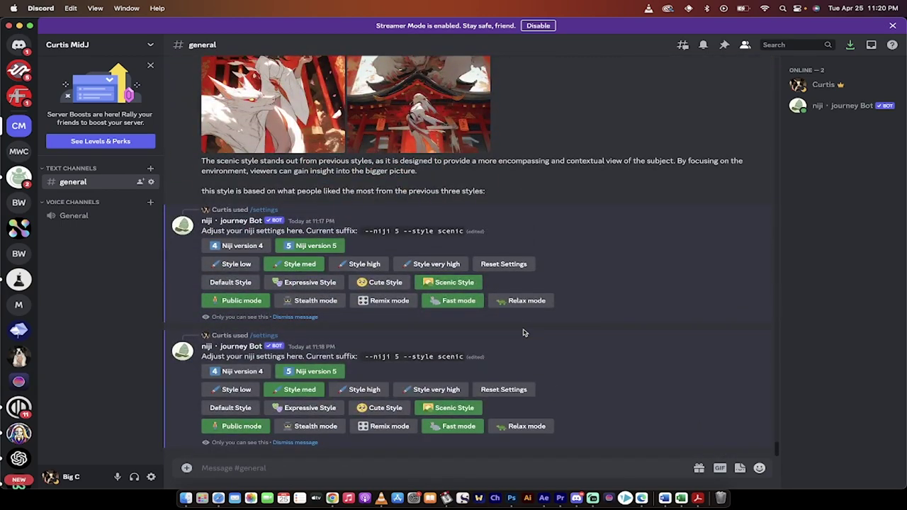